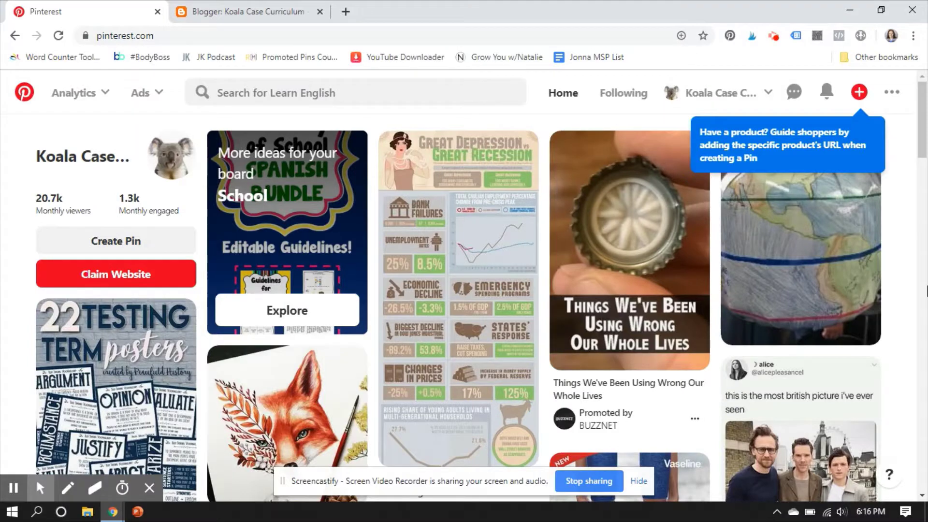
Step: Go to the Koala Case Curriculum profile showing its koalacasecurriculum.blogspot.com address via the account menu
{"action": "left_click", "coordinate": [708, 91]}
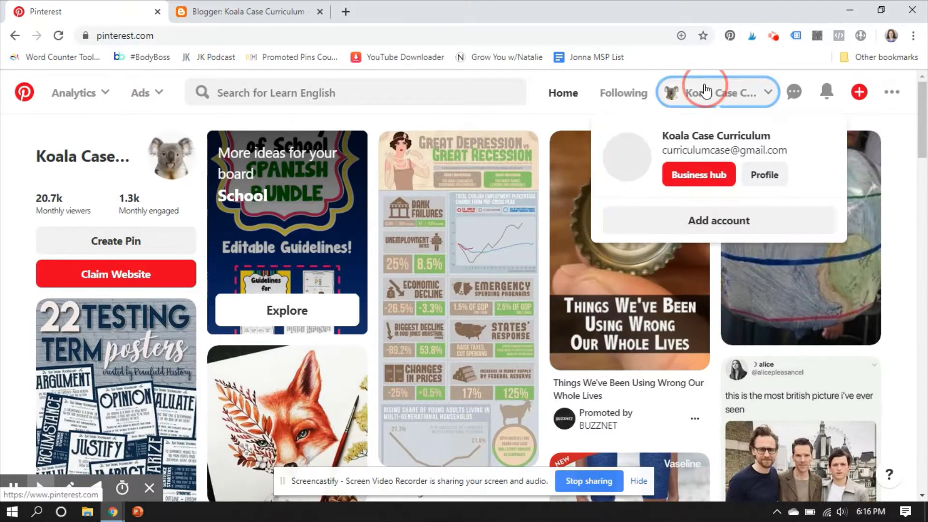
{"action": "left_click", "coordinate": [623, 168]}
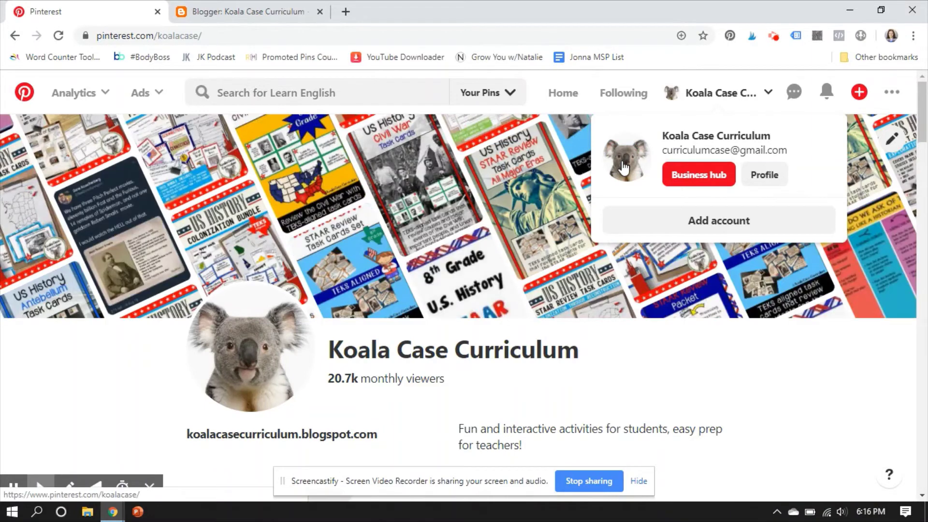
{"action": "left_click", "coordinate": [798, 404]}
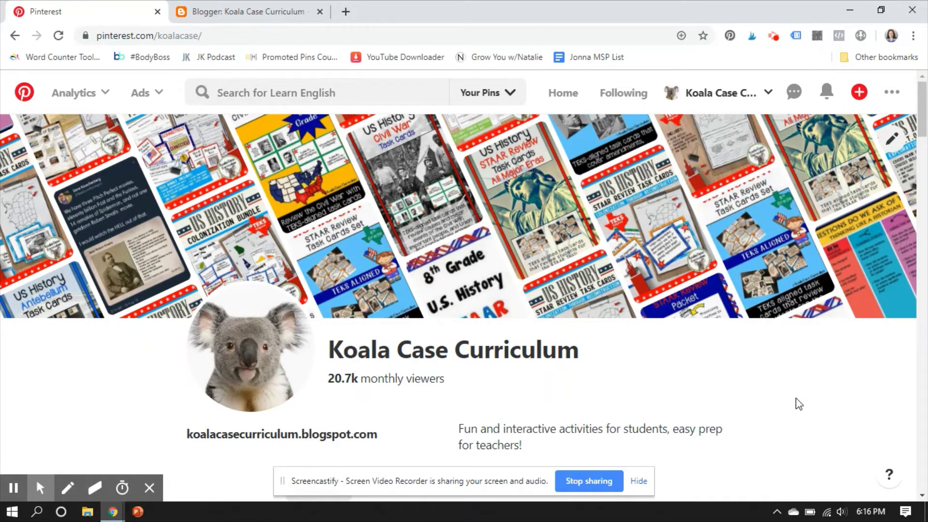
{"action": "left_click", "coordinate": [924, 128]}
{"action": "left_click_drag", "start_coordinate": [923, 128], "coordinate": [924, 138]}
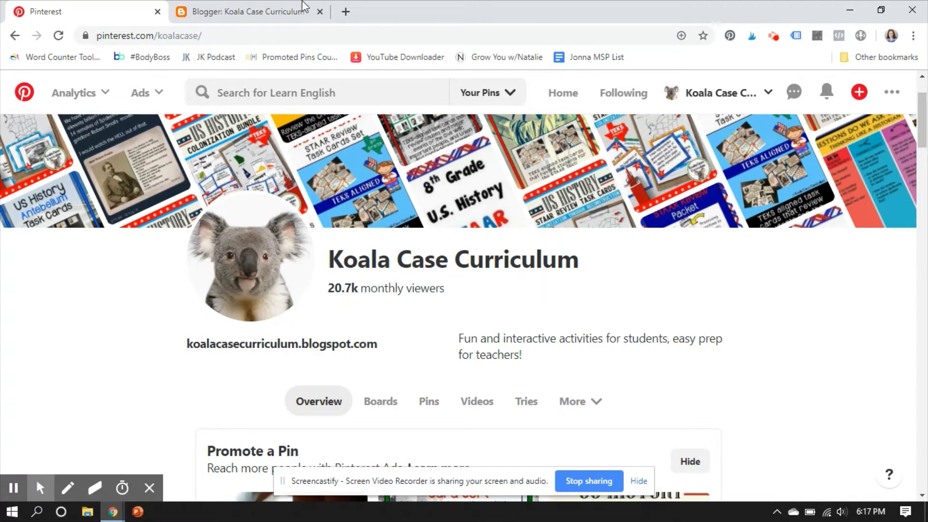
Step: Browse the live Koala Case Curriculum blog from Blogger, then close its preview tab
{"action": "left_click", "coordinate": [227, 13]}
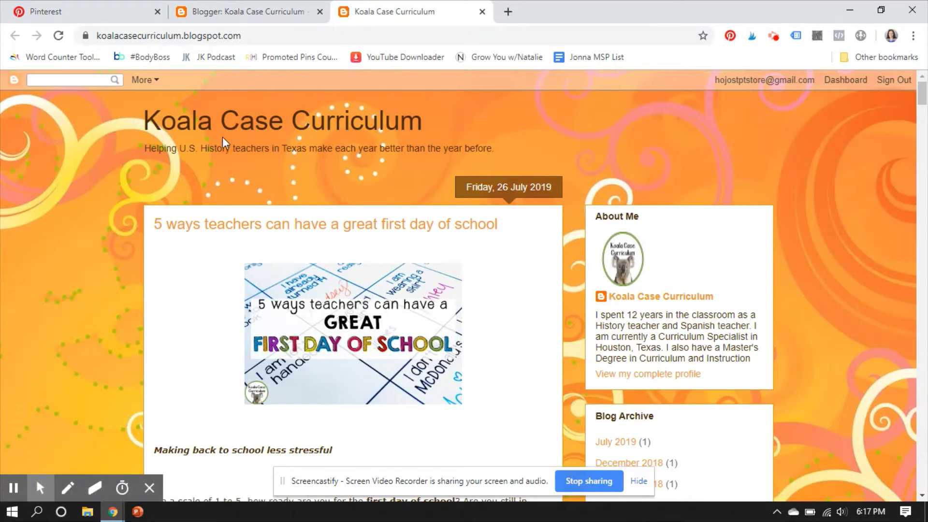
{"action": "scroll", "coordinate": [925, 160], "scroll_direction": "down", "scroll_amount": 15}
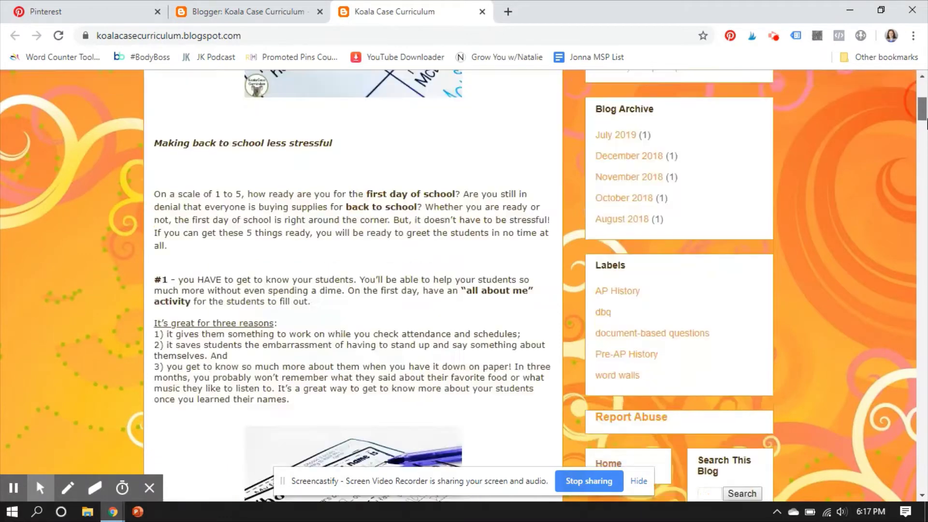
{"action": "left_click_drag", "start_coordinate": [926, 145], "coordinate": [464, 10]}
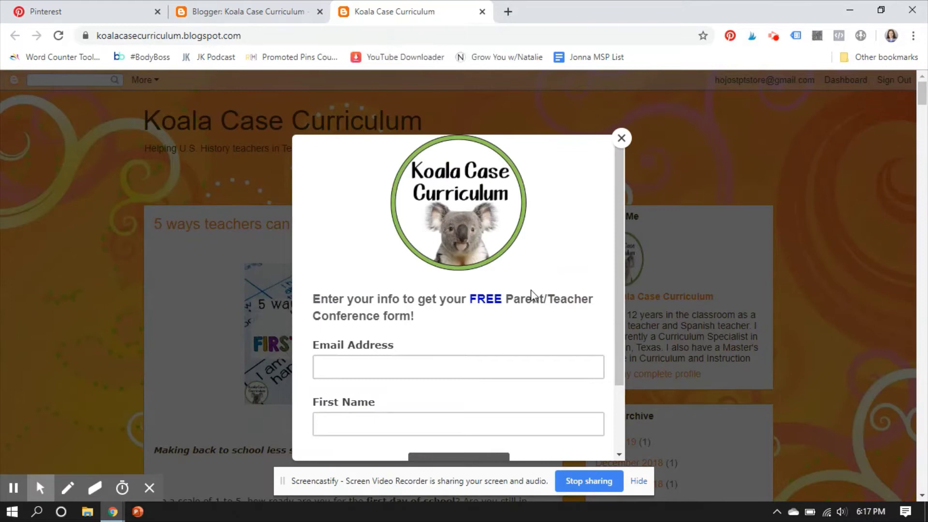
{"action": "left_click", "coordinate": [481, 12]}
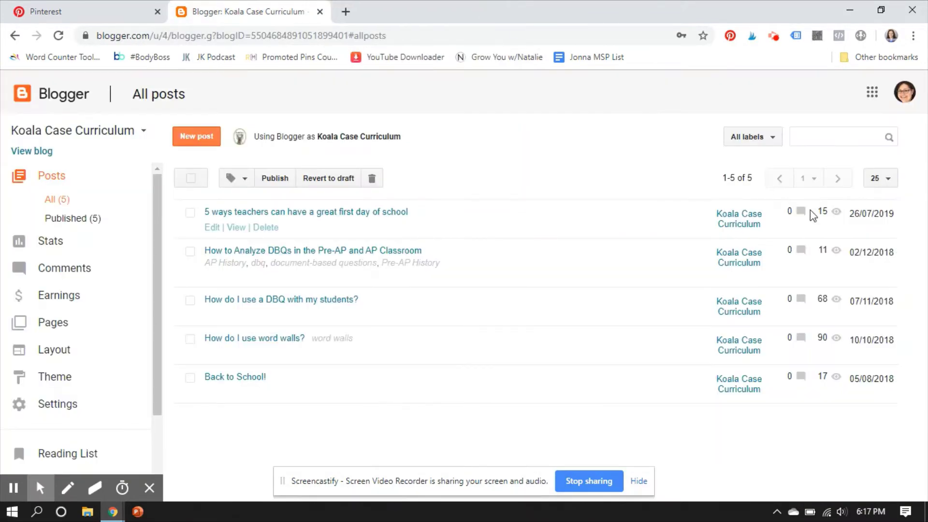
Step: Go to the Pinterest profile's Edit settings and reach the Claim section
{"action": "left_click", "coordinate": [81, 19]}
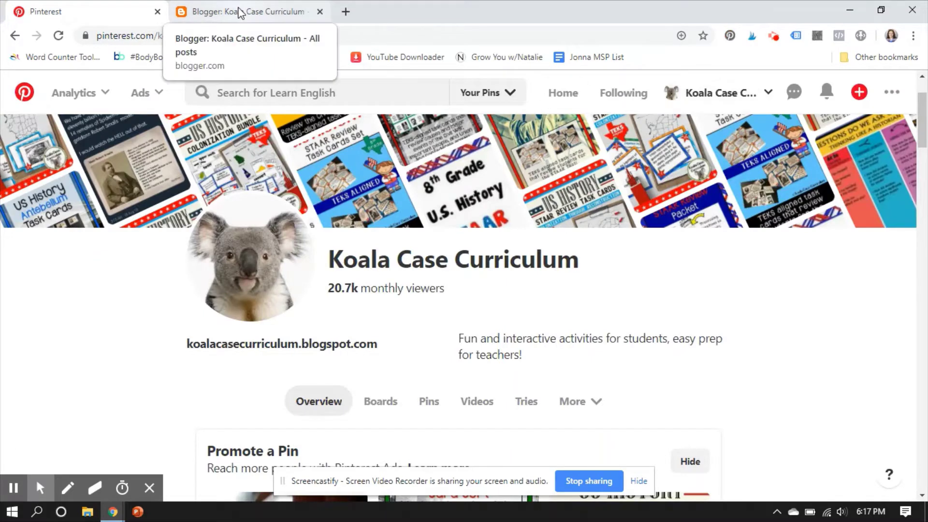
{"action": "left_click", "coordinate": [890, 94]}
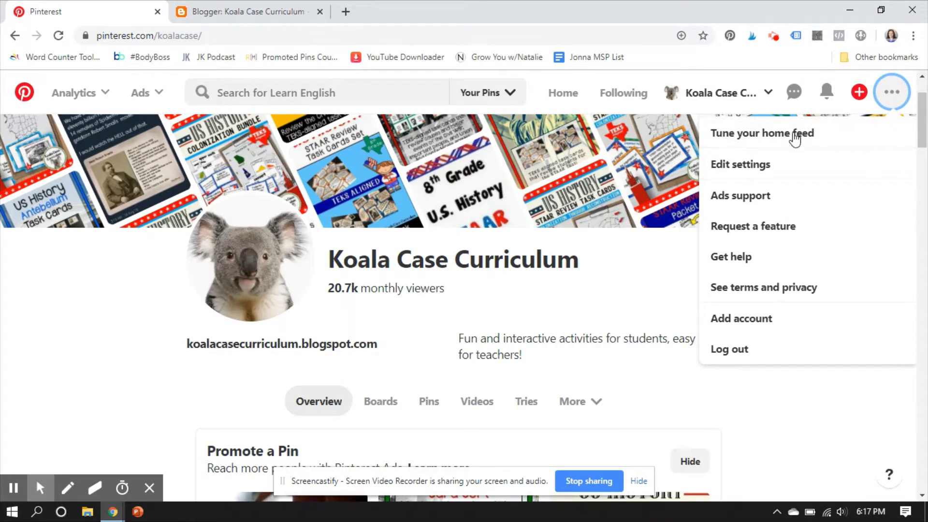
{"action": "left_click", "coordinate": [759, 181]}
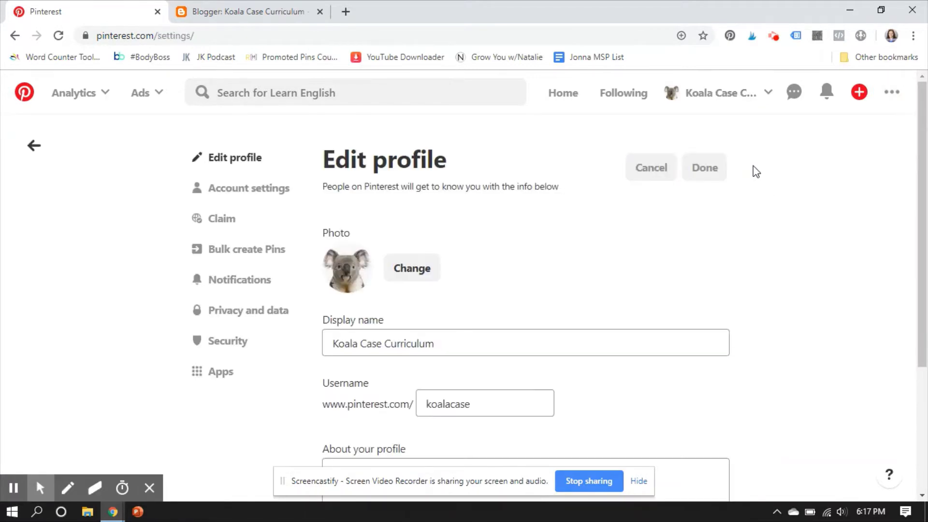
{"action": "left_click", "coordinate": [223, 226]}
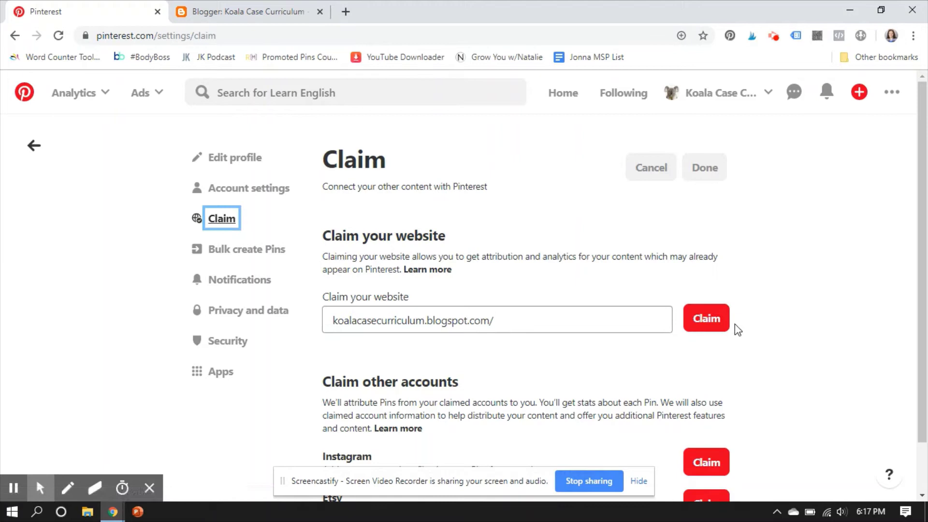
Step: Claim koalacasecurriculum.blogspot.com/ with Add HTML tag and select the verification meta tag
{"action": "left_click", "coordinate": [709, 323]}
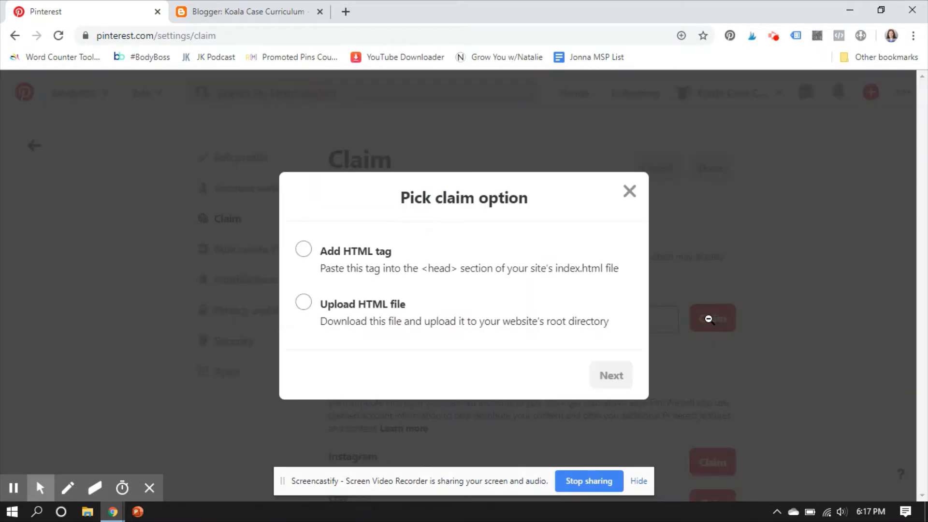
{"action": "left_click", "coordinate": [304, 250]}
{"action": "triple_click", "coordinate": [449, 275]}
{"action": "key", "text": "ctrl+c"}
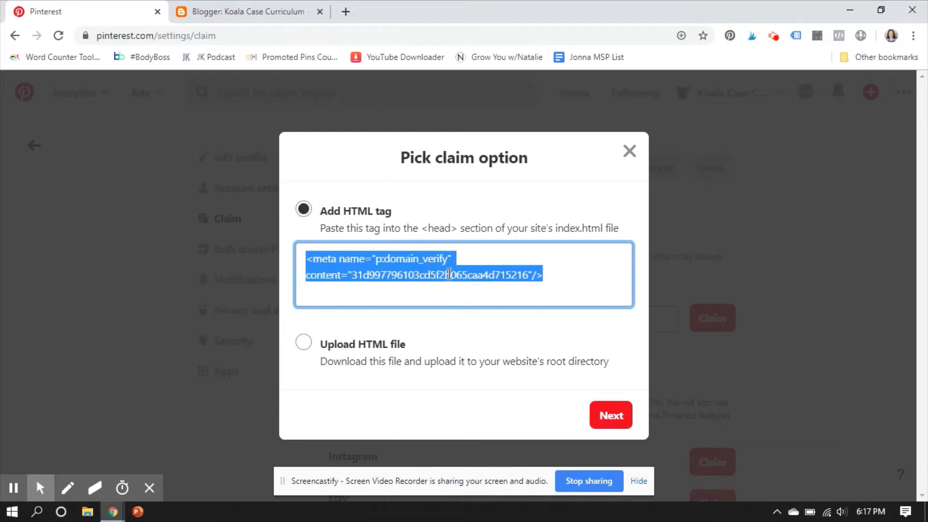
Step: Open the Koala Case Curriculum theme in Edit HTML and select all its code
{"action": "left_click", "coordinate": [251, 11]}
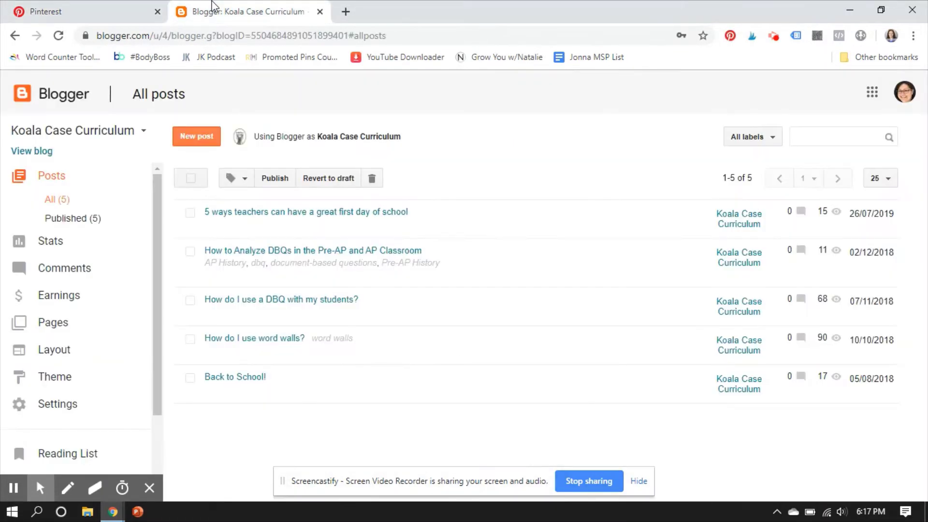
{"action": "left_click", "coordinate": [44, 384]}
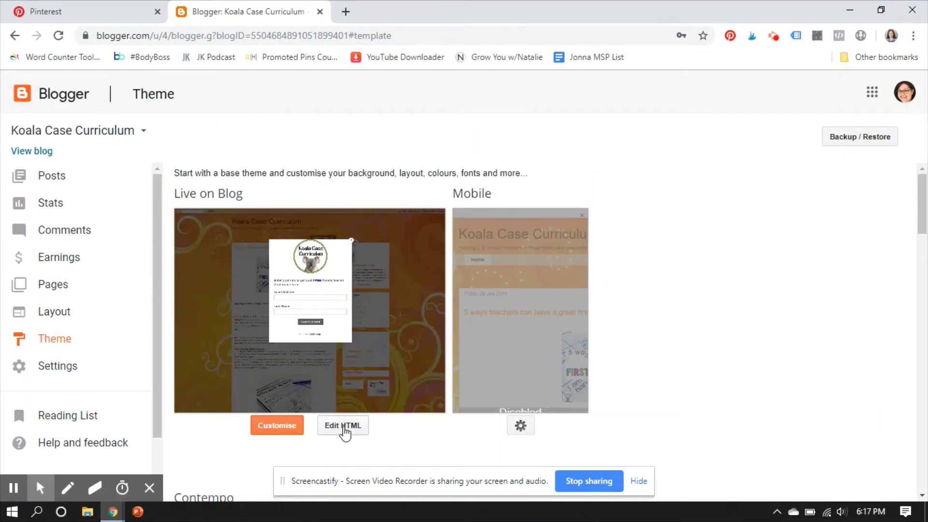
{"action": "left_click", "coordinate": [344, 425]}
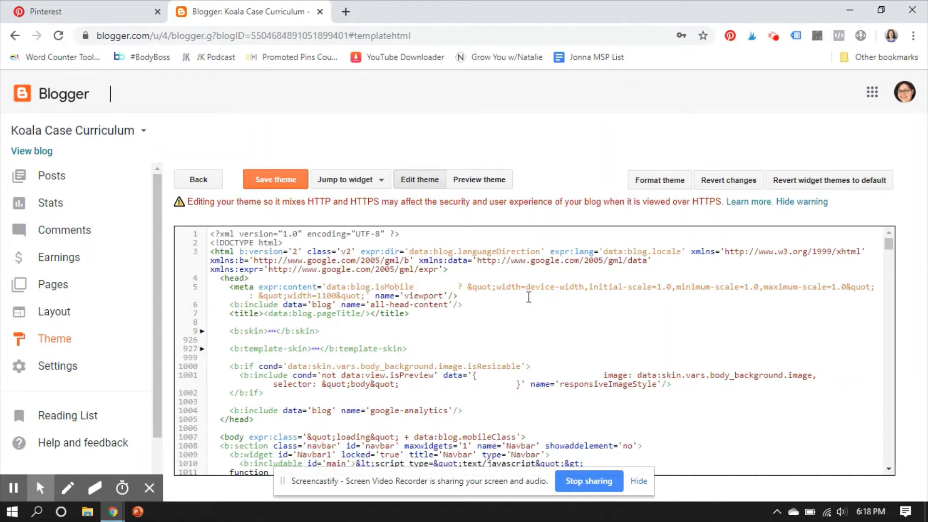
{"action": "key", "text": "ctrl+a"}
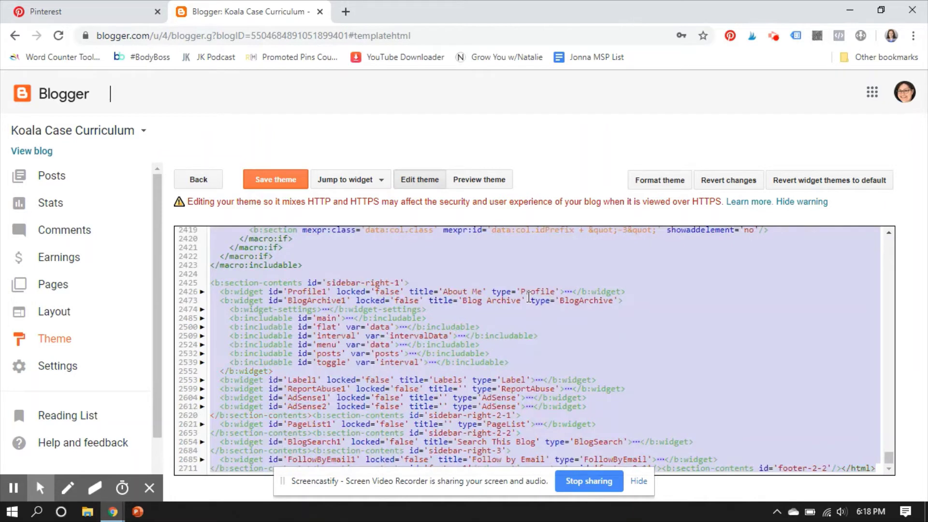
Step: Launch Word and paste the copied theme code into a new blank document
{"action": "left_click", "coordinate": [39, 512]}
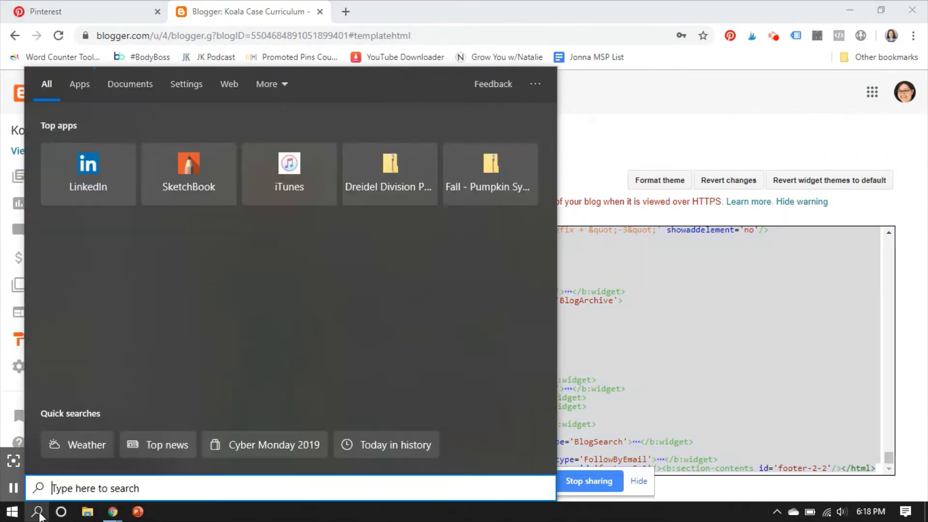
{"action": "type", "text": "word"}
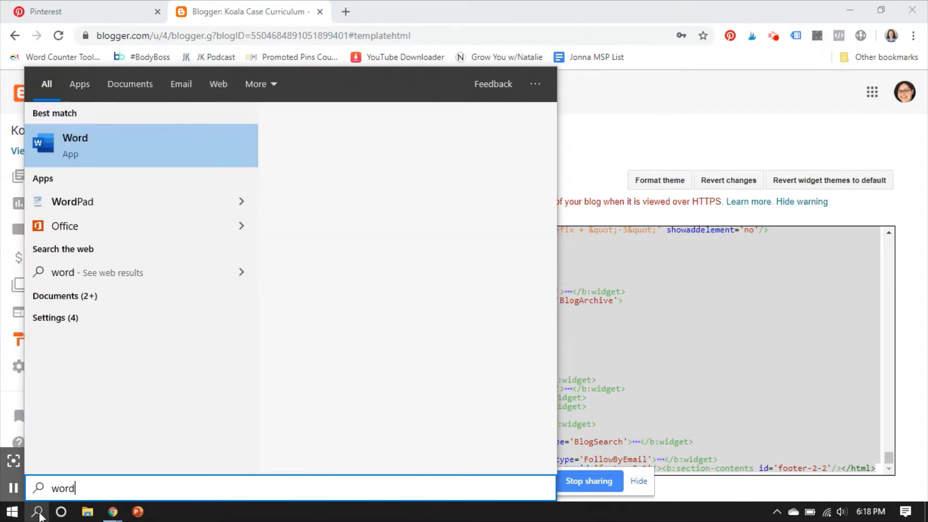
{"action": "key", "text": "Return"}
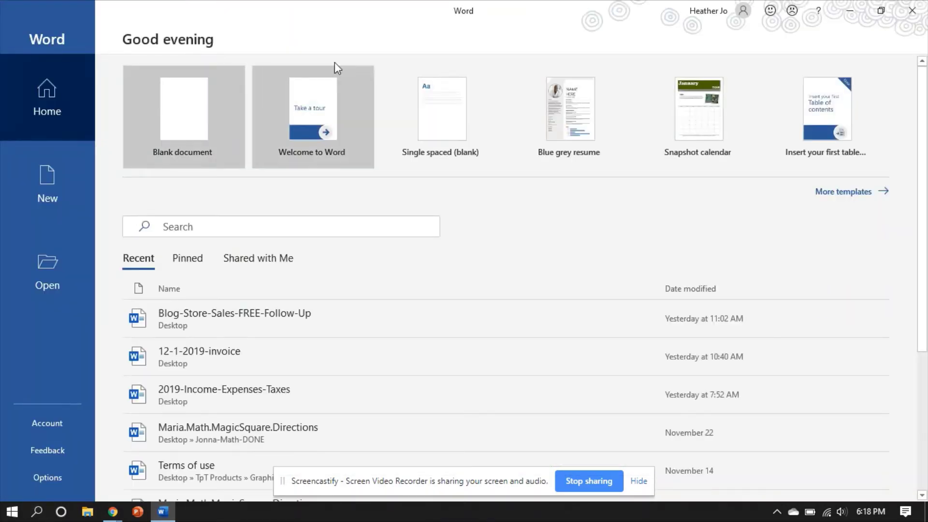
{"action": "left_click", "coordinate": [213, 102]}
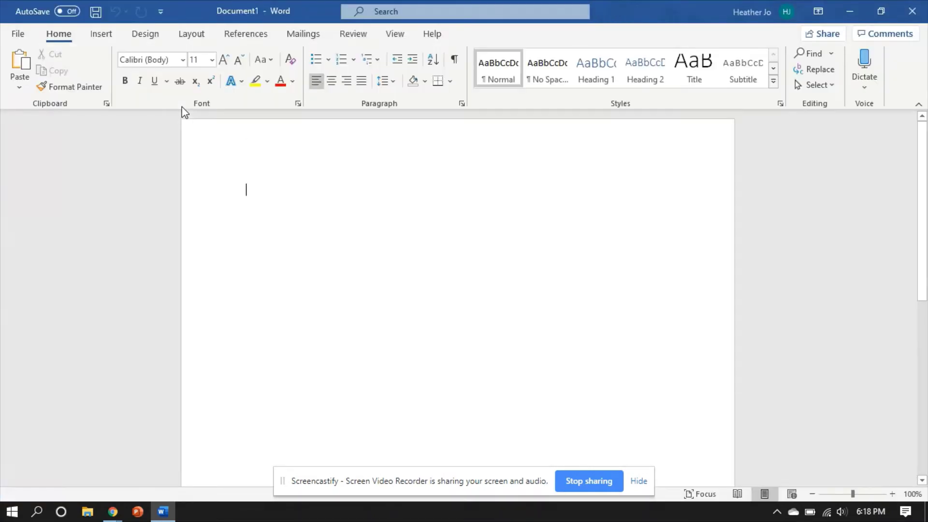
{"action": "key", "text": "ctrl+v"}
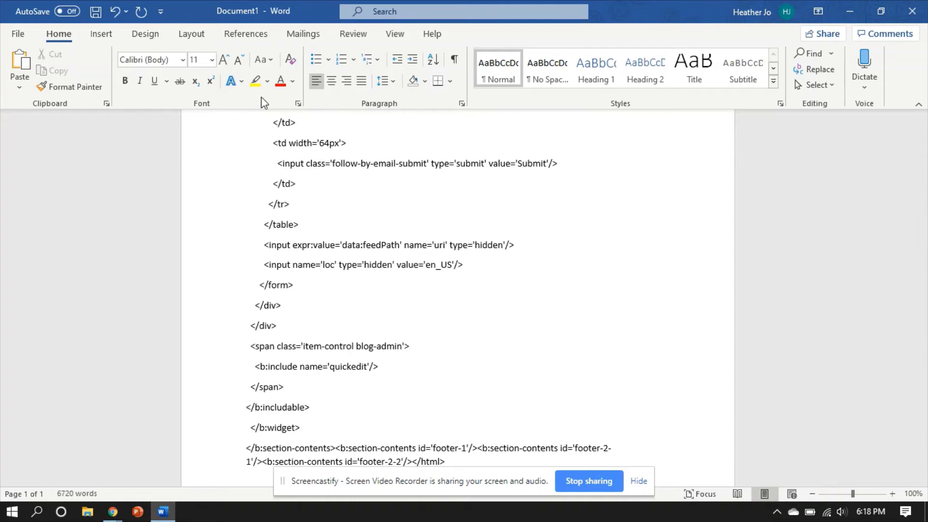
Step: Save the document as Tori-html-backup on the Desktop
{"action": "key", "text": "ctrl+s"}
{"action": "left_click", "coordinate": [579, 355]}
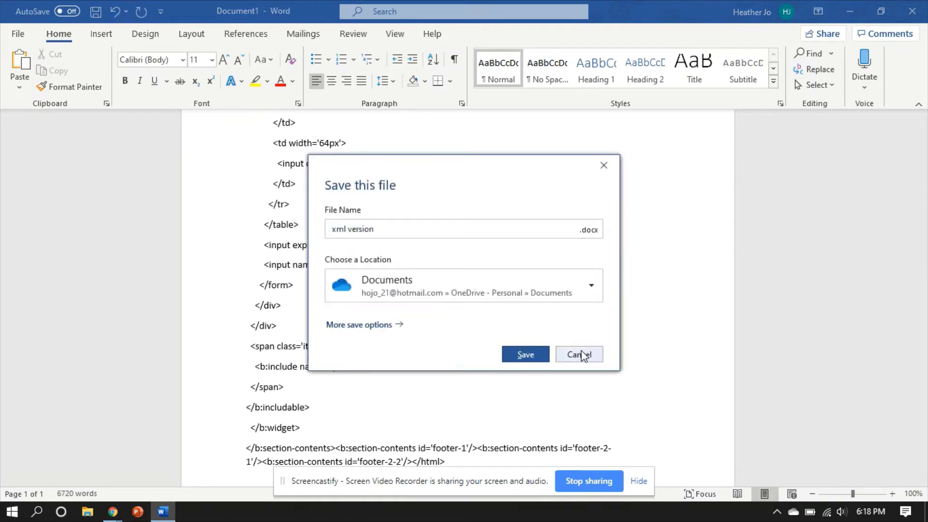
{"action": "left_click", "coordinate": [20, 39]}
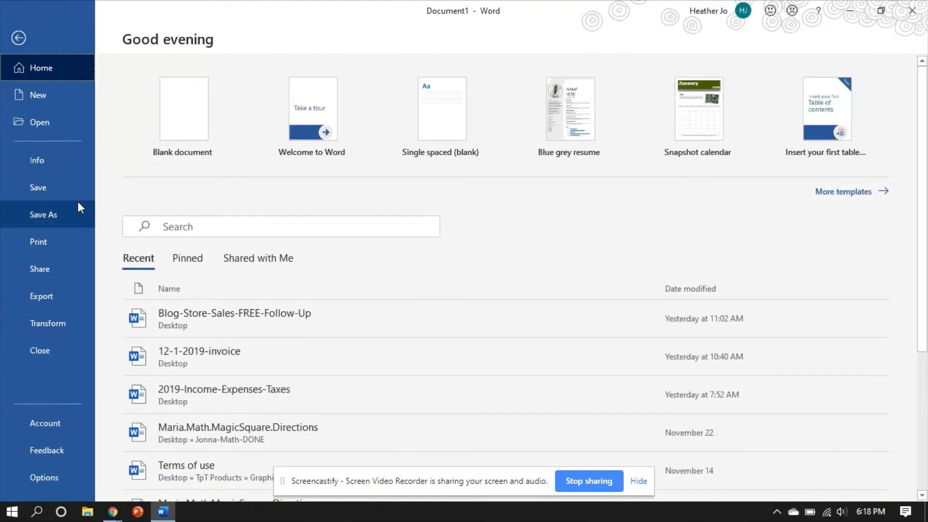
{"action": "left_click", "coordinate": [76, 214]}
{"action": "left_click", "coordinate": [205, 276]}
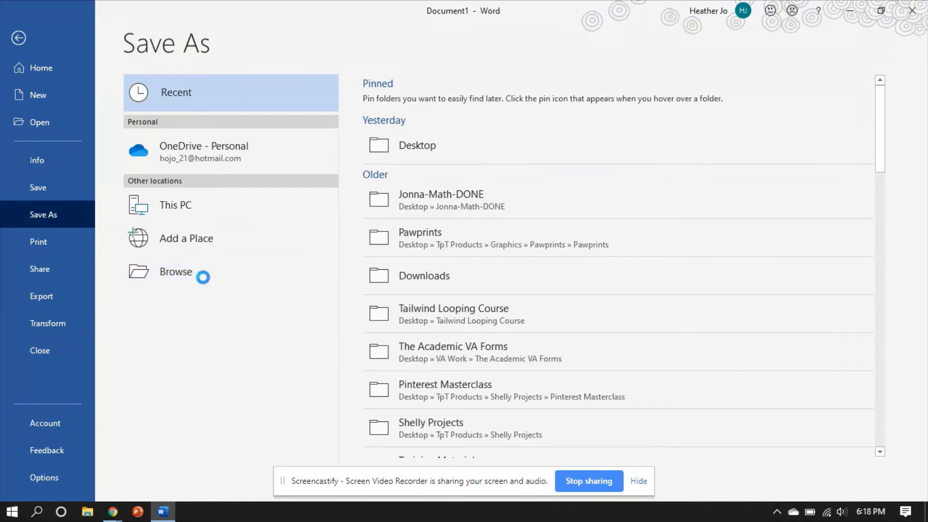
{"action": "left_click", "coordinate": [54, 112]}
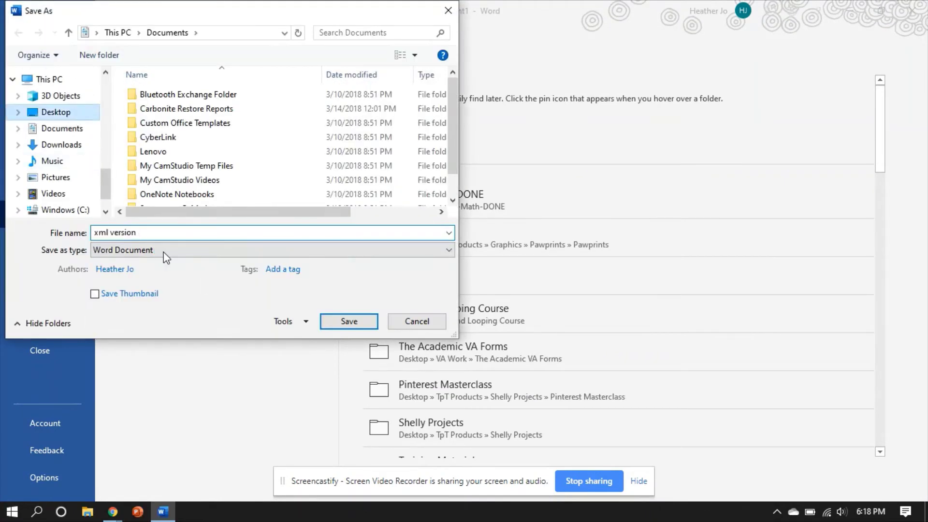
{"action": "type", "text": "Tori-"}
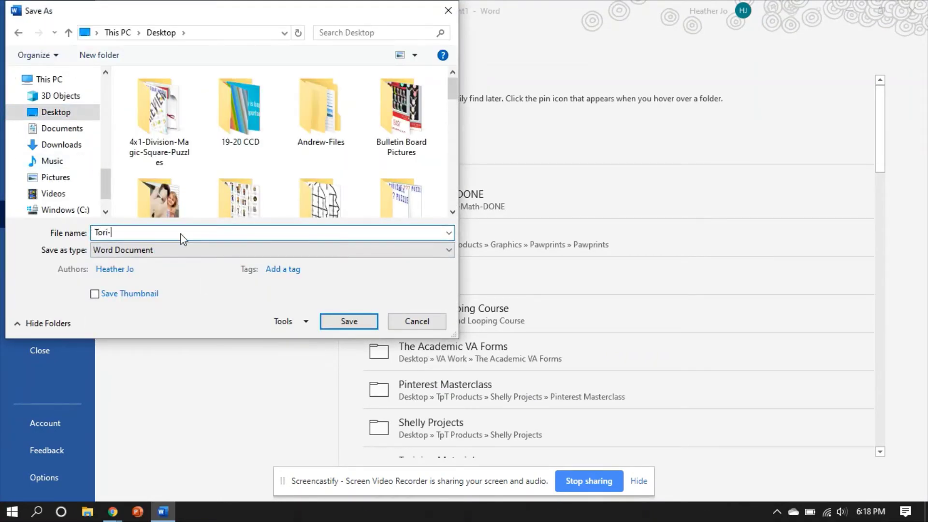
{"action": "type", "text": "html-backup"}
{"action": "key", "text": "Return"}
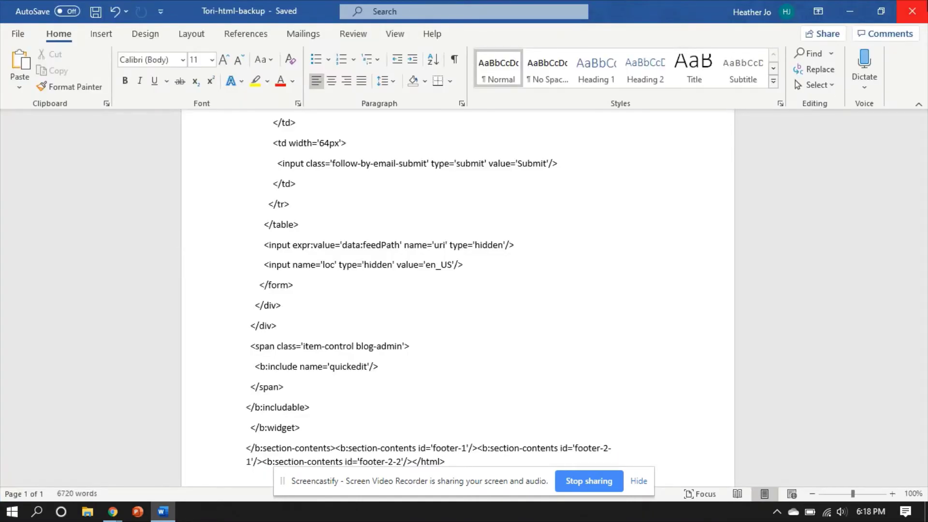
Step: Close the Word backup and fetch the verification meta tag from Pinterest's claim dialog
{"action": "left_click", "coordinate": [912, 11]}
{"action": "left_click", "coordinate": [398, 426]}
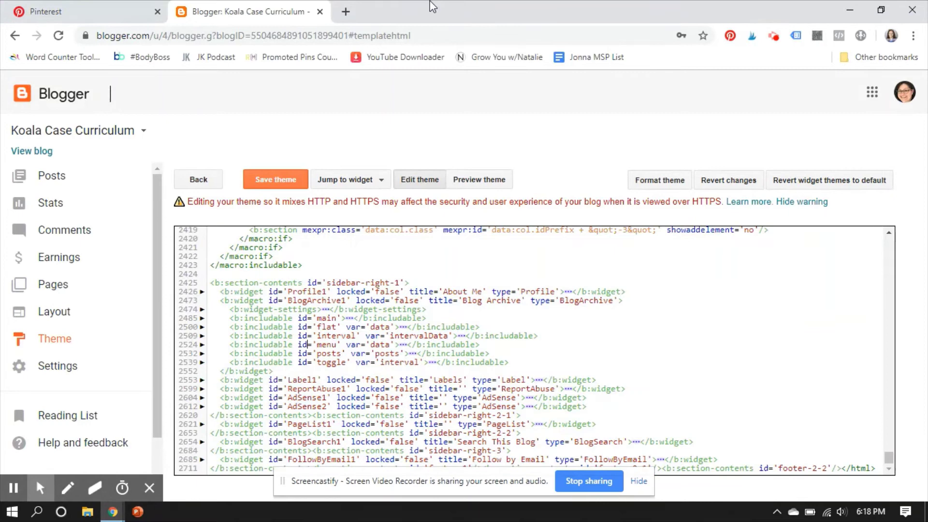
{"action": "left_click", "coordinate": [71, 6]}
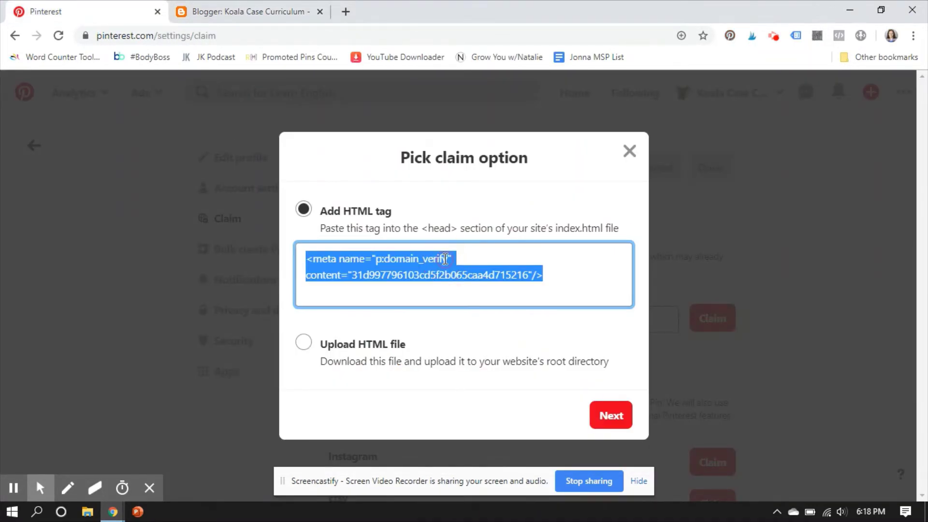
{"action": "left_click", "coordinate": [249, 10]}
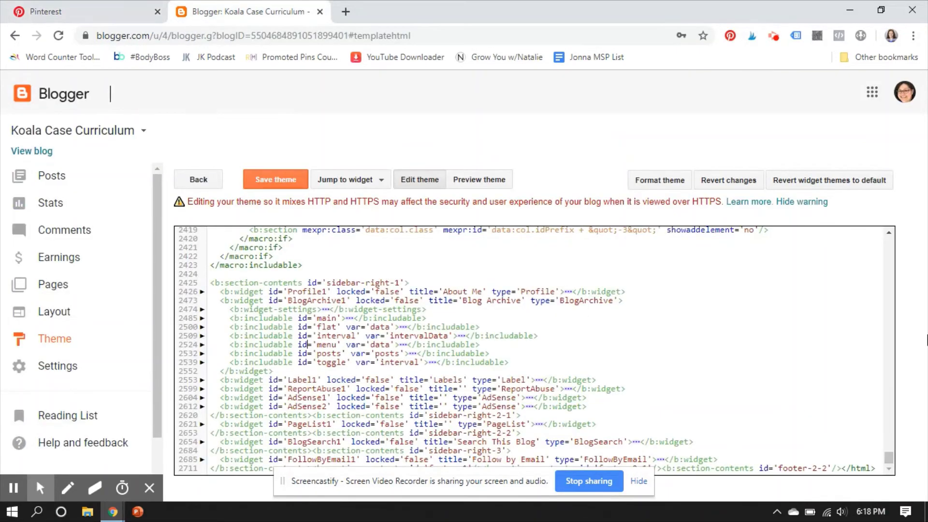
Step: Paste the domain-verify meta tag on a new line after <head> and save the theme
{"action": "left_click_drag", "start_coordinate": [891, 468], "coordinate": [902, 241]}
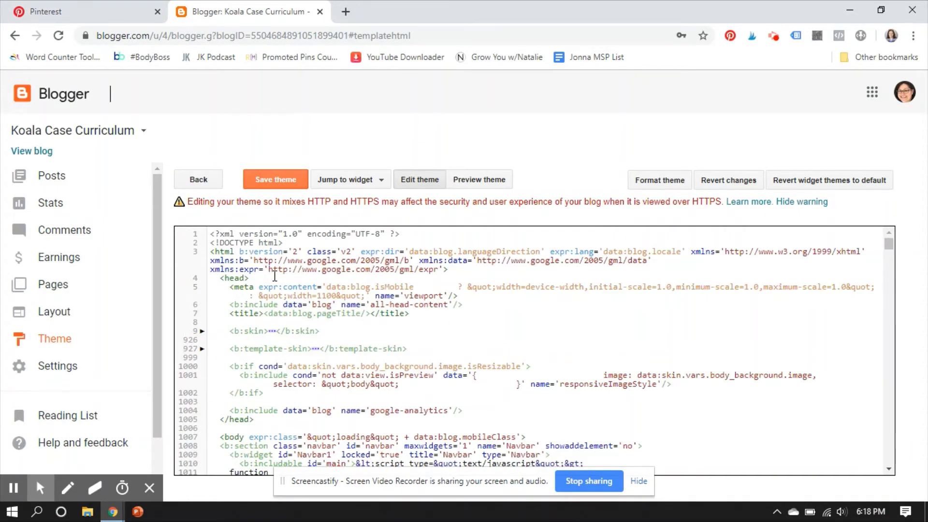
{"action": "left_click", "coordinate": [253, 276]}
{"action": "key", "text": "Return"}
{"action": "key", "text": "ctrl+v"}
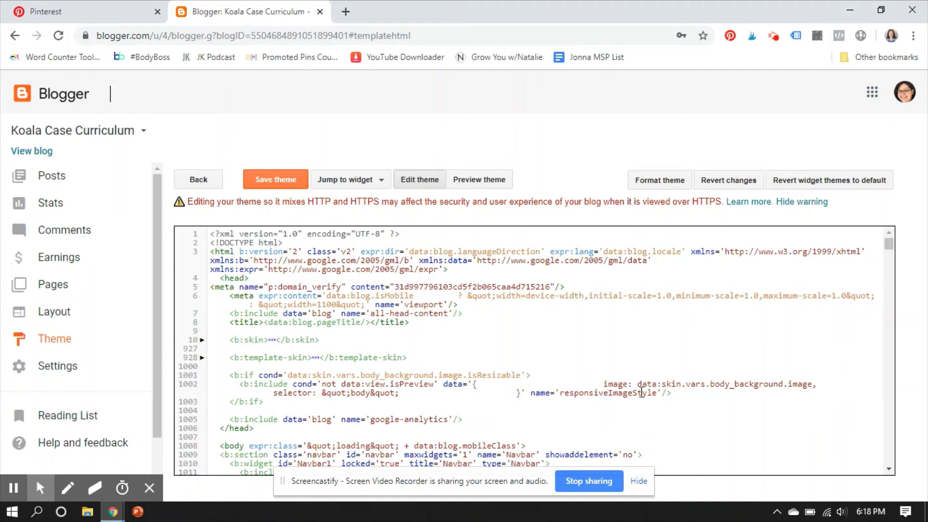
{"action": "left_click", "coordinate": [637, 480]}
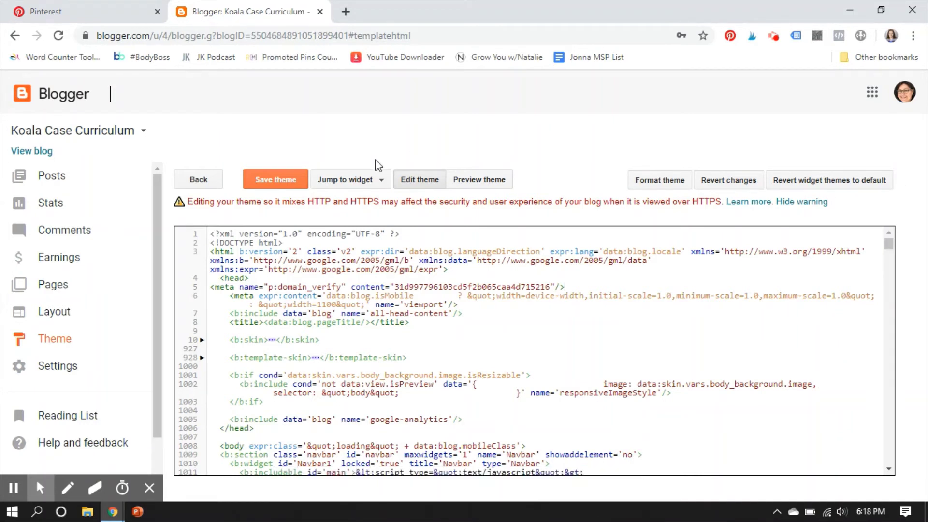
{"action": "left_click", "coordinate": [285, 183]}
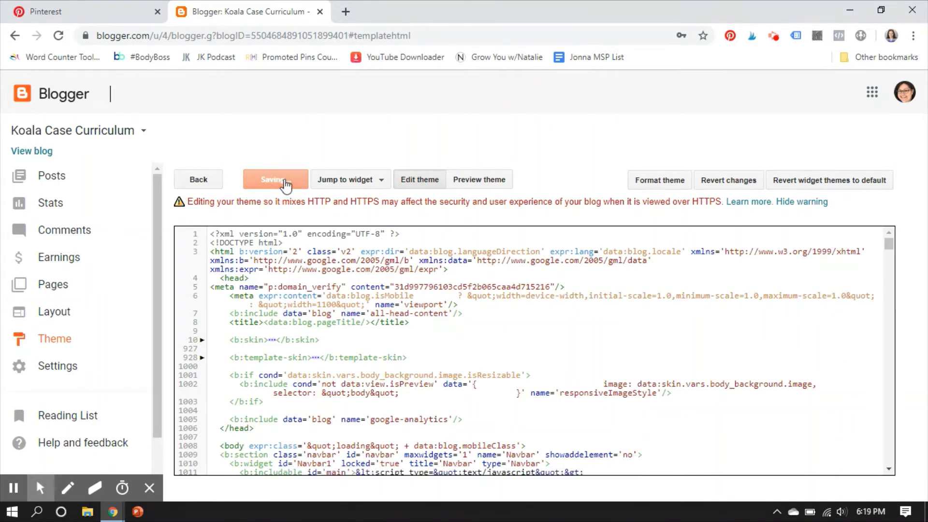
{"action": "left_click", "coordinate": [70, 15]}
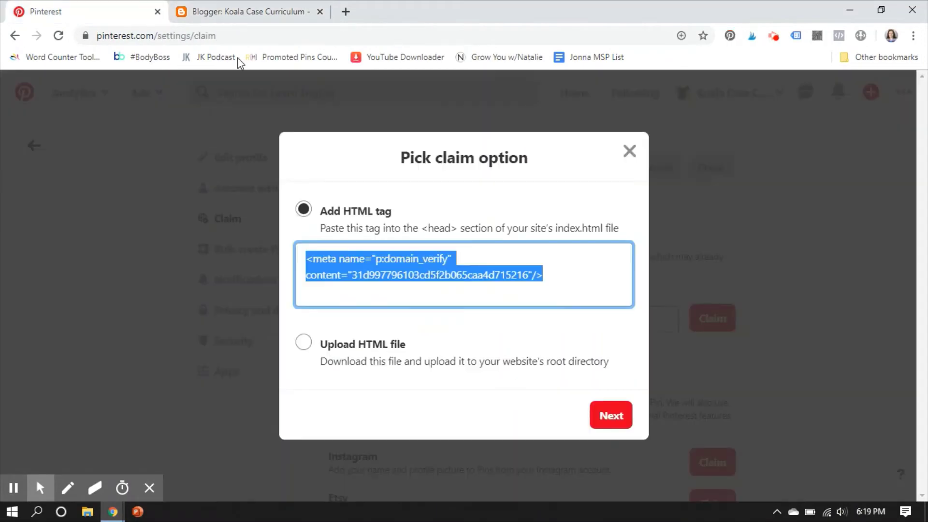
Step: Submit the blogspot claim for 24-hour review, highlight the Stay tuned message, then reopen the profile
{"action": "left_click", "coordinate": [613, 417]}
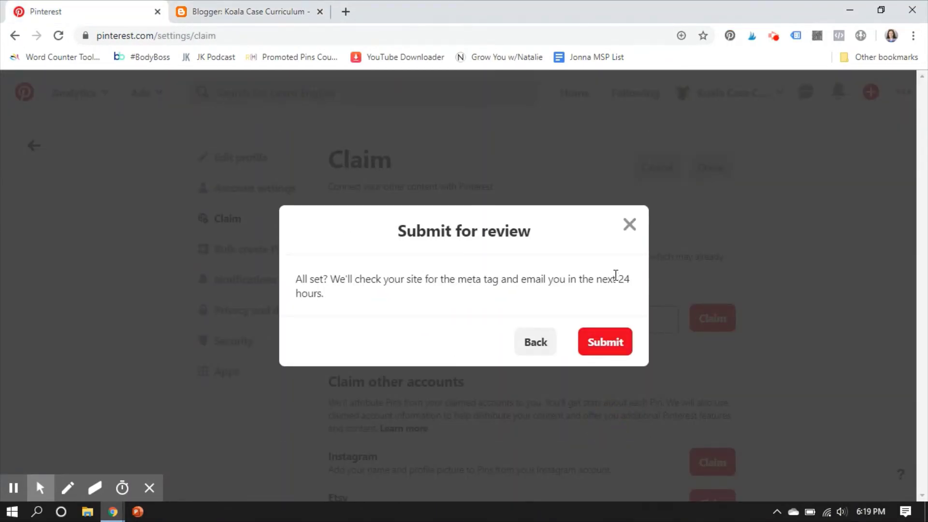
{"action": "left_click", "coordinate": [622, 342]}
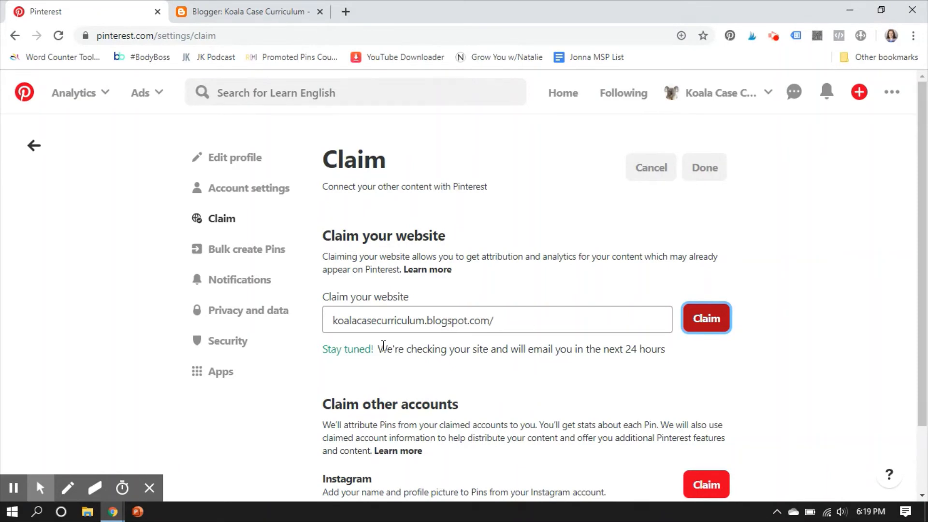
{"action": "left_click_drag", "start_coordinate": [321, 352], "coordinate": [628, 356]}
{"action": "left_click", "coordinate": [630, 357]}
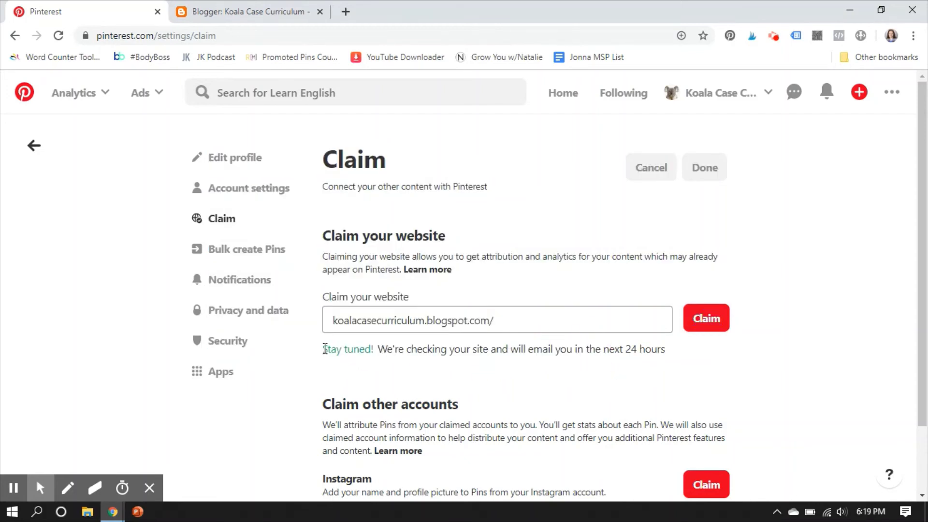
{"action": "left_click_drag", "start_coordinate": [324, 349], "coordinate": [674, 351]}
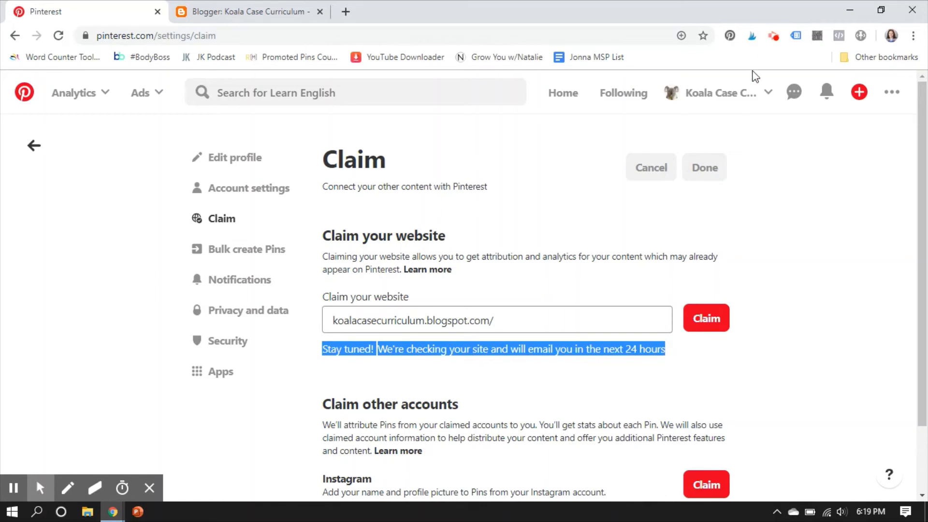
{"action": "left_click", "coordinate": [706, 93]}
{"action": "left_click", "coordinate": [633, 157]}
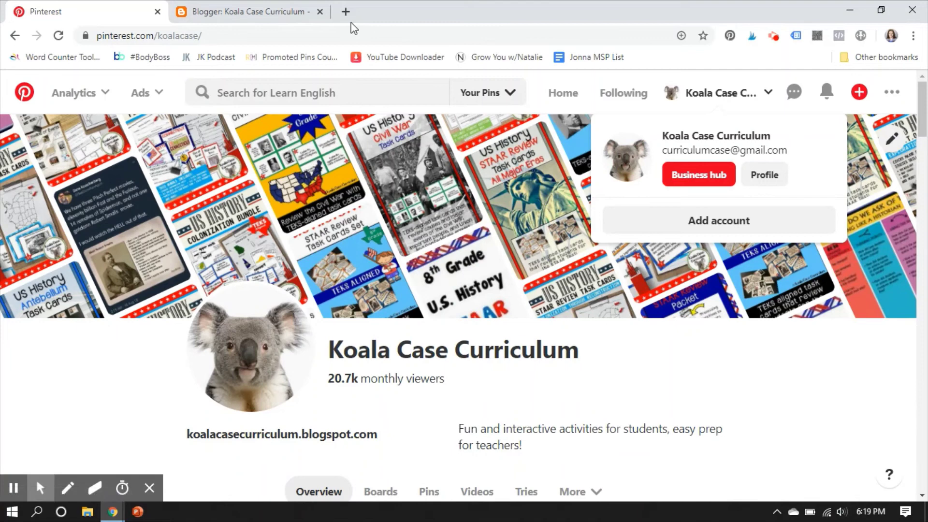
Step: Open pinterest.com/hojos in a new tab, then recheck the Koala Case profile's claimed blog URL
{"action": "left_click", "coordinate": [346, 11]}
{"action": "type", "text": "pinterest.com/hojosteachingadventures/"}
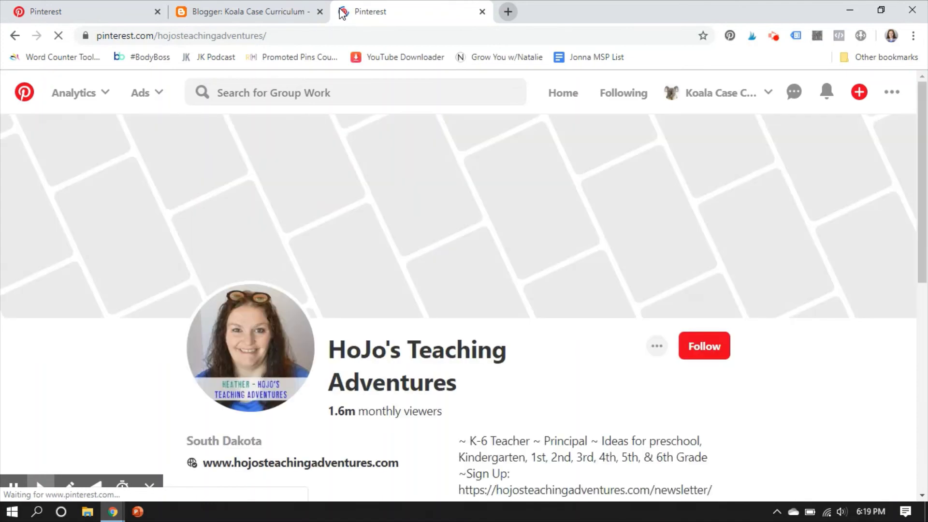
{"action": "scroll", "coordinate": [908, 121], "scroll_direction": "down", "scroll_amount": 2}
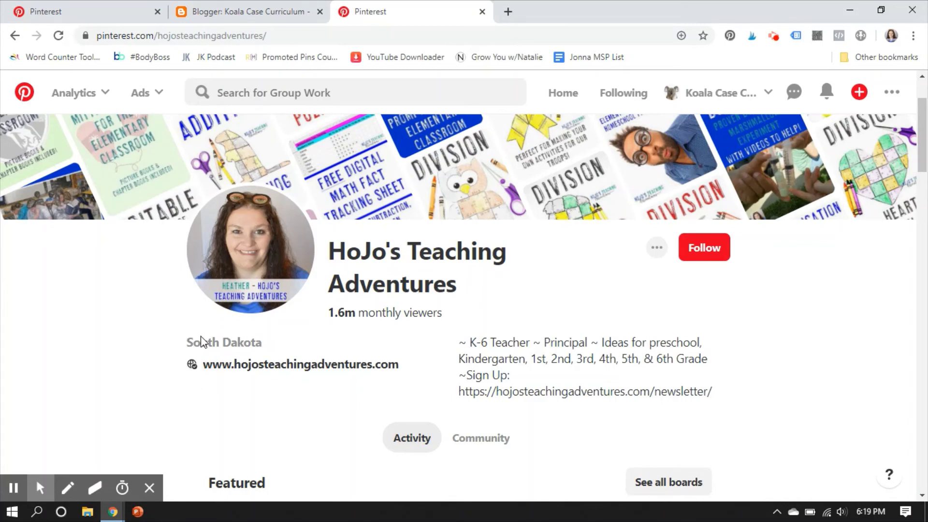
{"action": "left_click", "coordinate": [117, 7]}
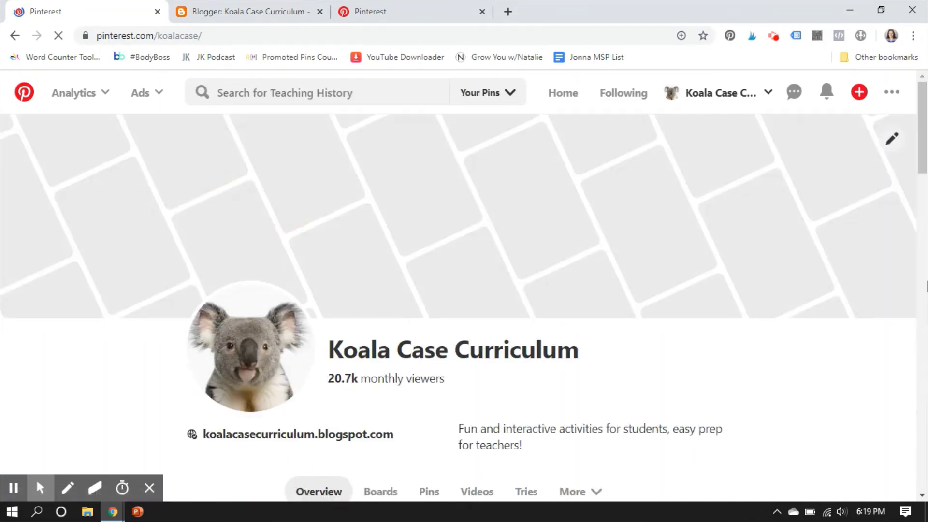
{"action": "scroll", "coordinate": [205, 358], "scroll_direction": "down", "scroll_amount": 2}
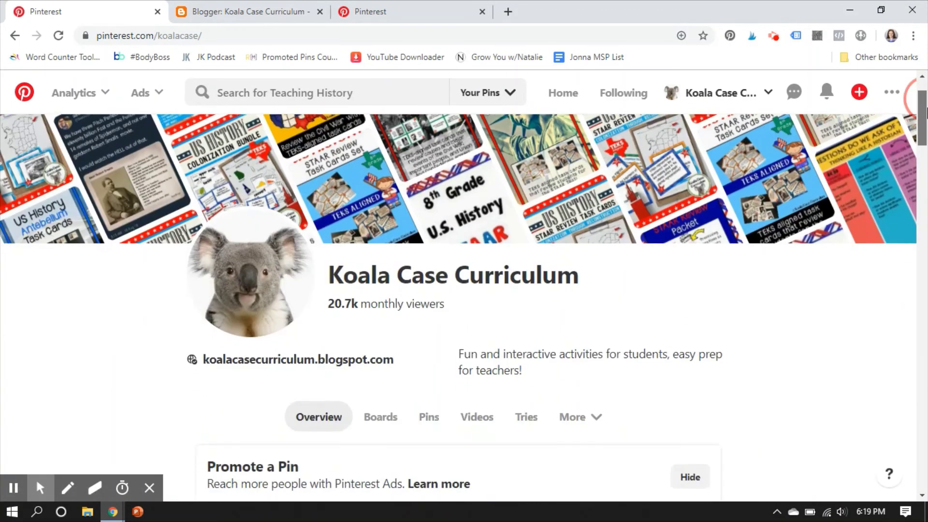